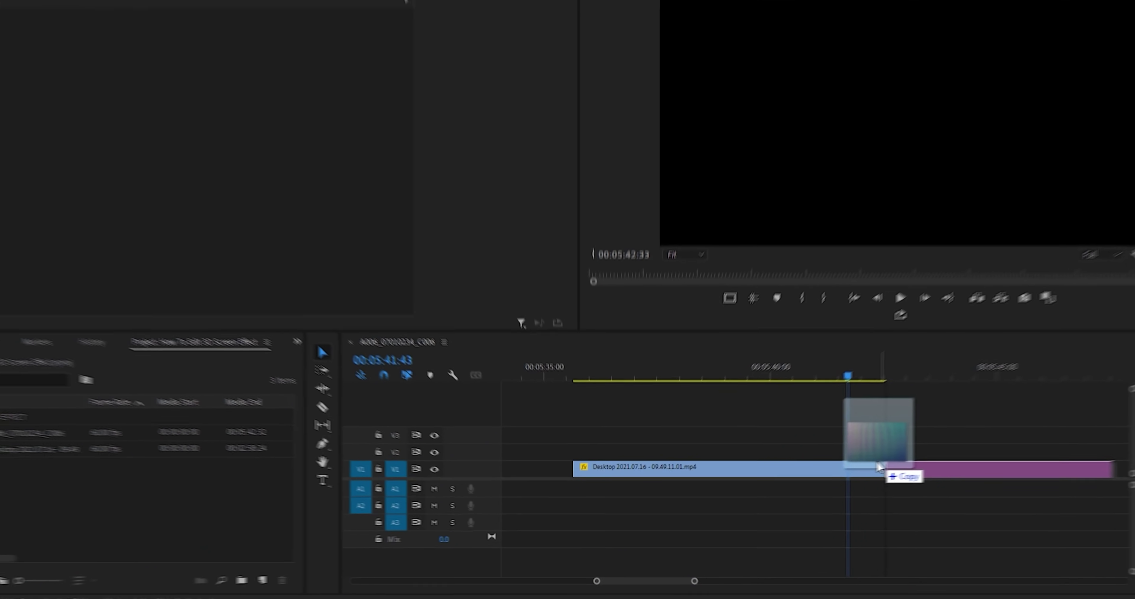
Step: Duplicate the LED texture clip onto the track above, scale the copy to 209 and lower its opacity
left_click_drag(878, 471, 836, 449)
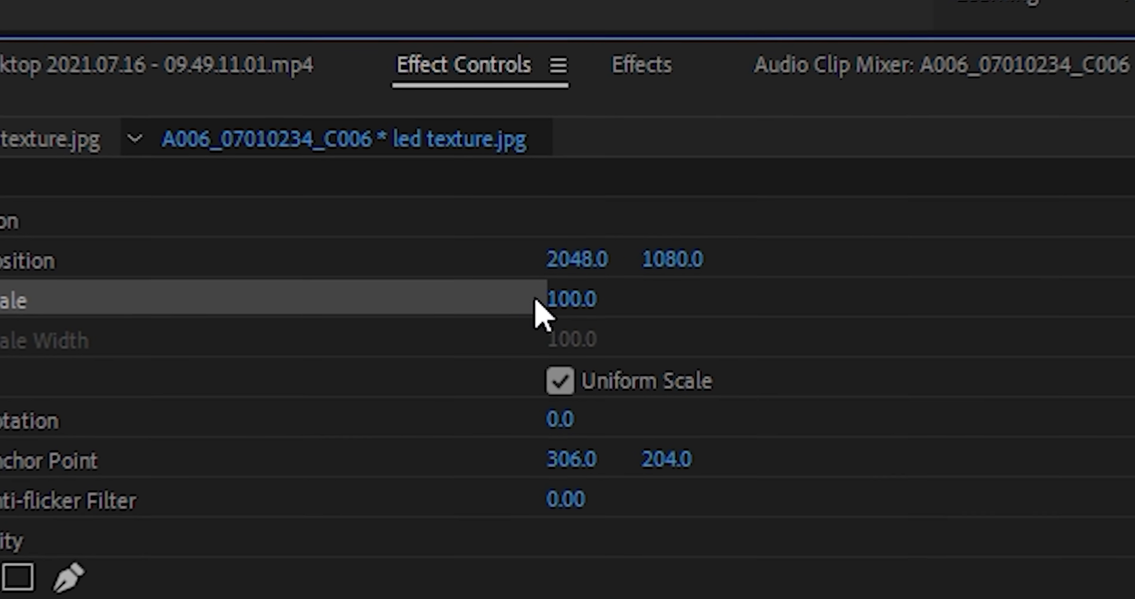
left_click_drag(540, 304, 617, 304)
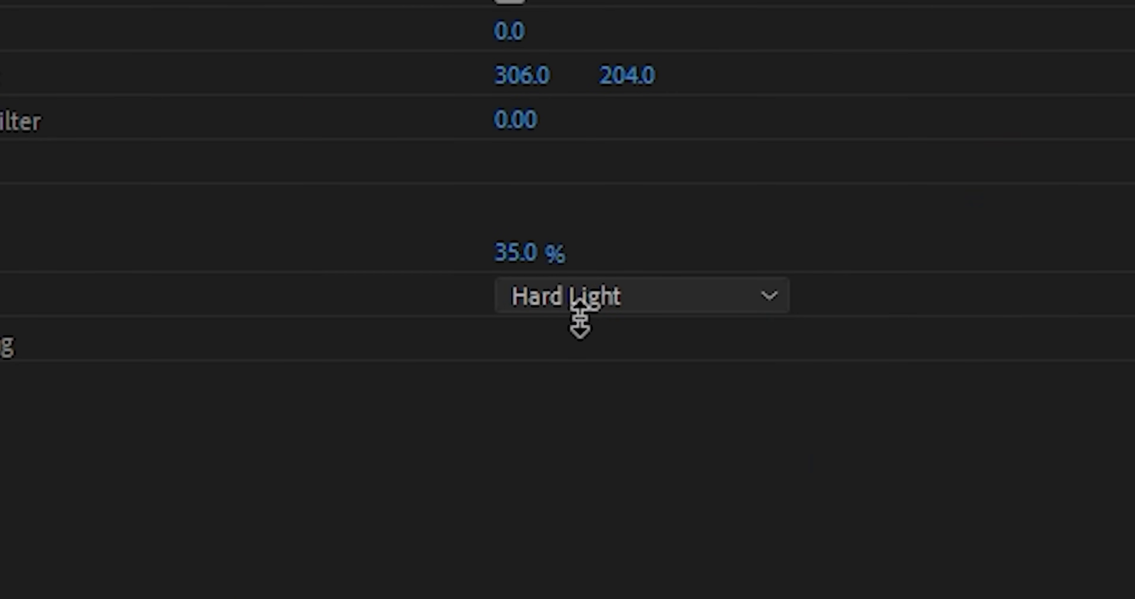
left_click_drag(564, 263, 535, 263)
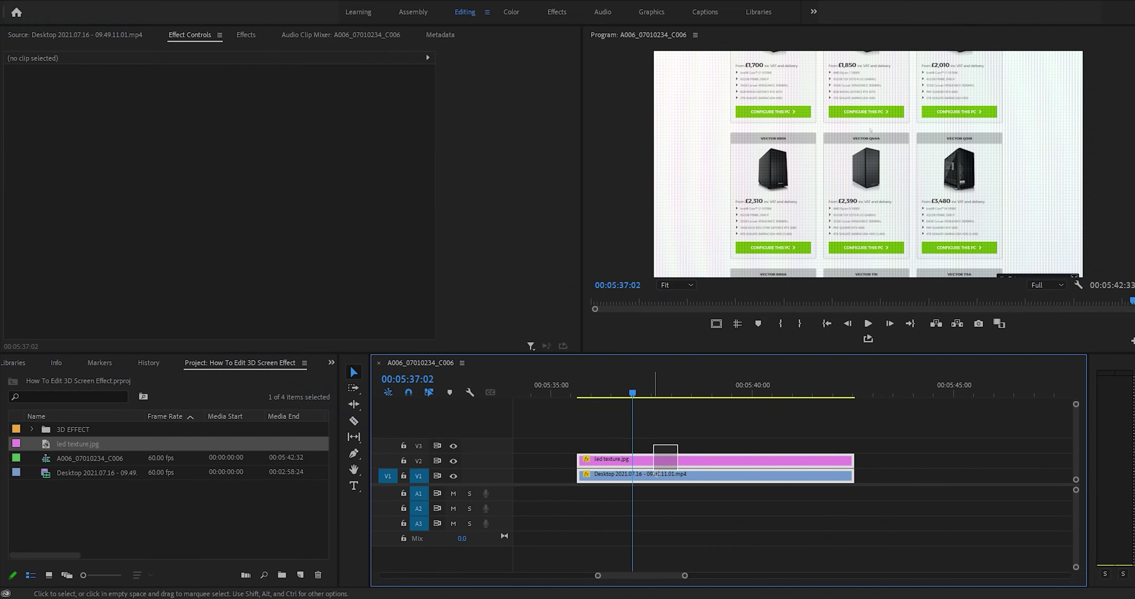
Step: Nest the selected clips into Nested Sequence 01 and apply the Basic 3D effect to it
right_click(646, 461)
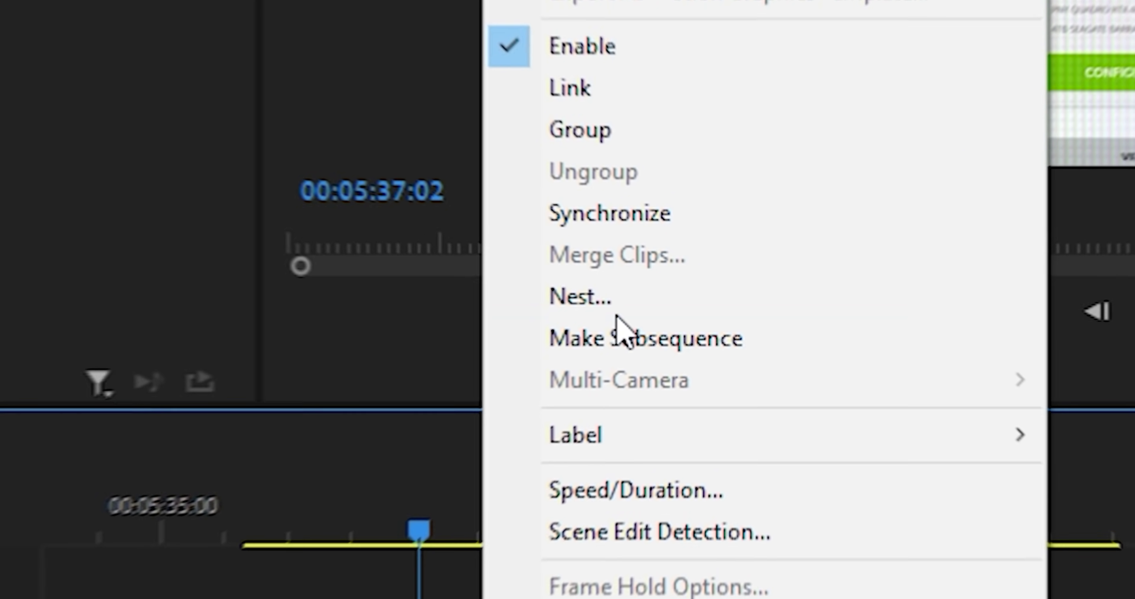
left_click(661, 350)
left_click(519, 350)
left_click(245, 35)
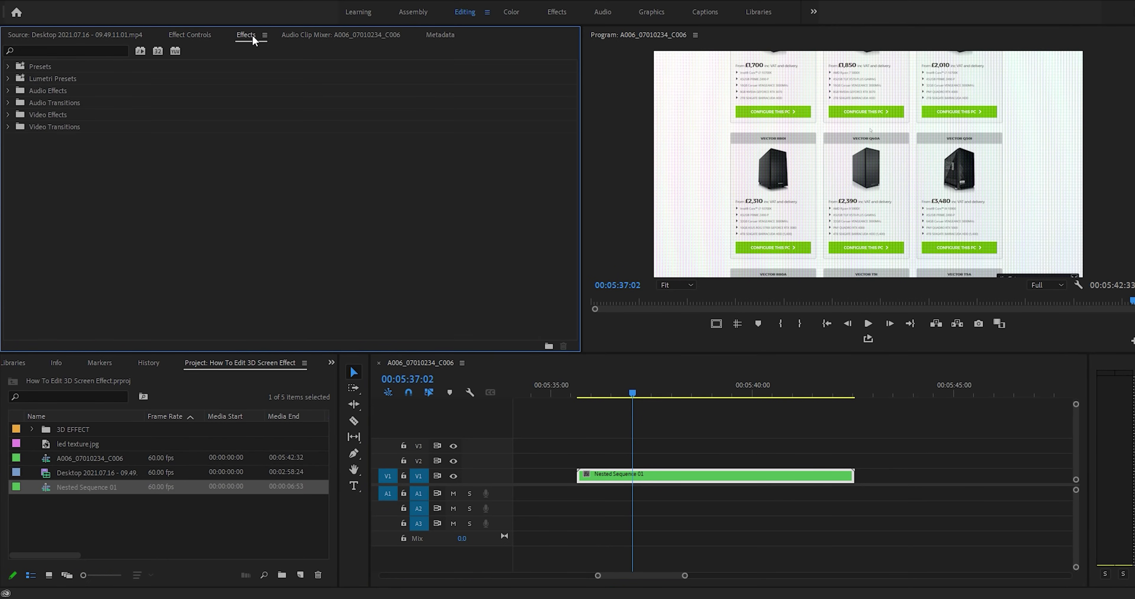
left_click(66, 51)
type("3D")
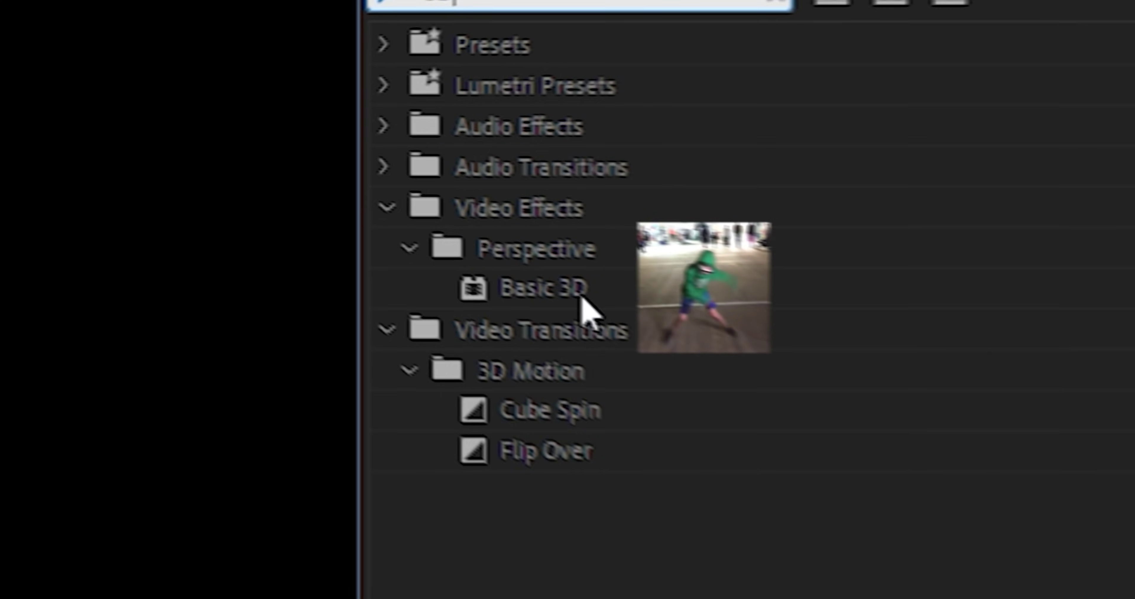
left_click_drag(581, 304, 418, 260)
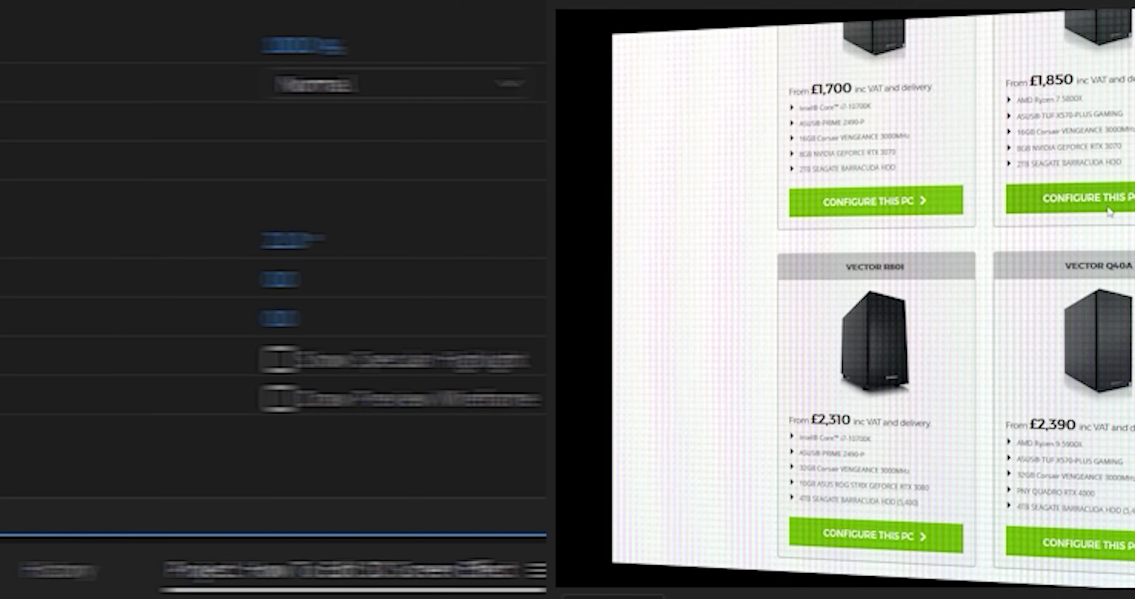
Step: Keyframe Basic 3D from Swivel -16°, Tilt -35°, distance 10 to Swivel 25°, Tilt -18° at clip end
left_click_drag(711, 248, 744, 249)
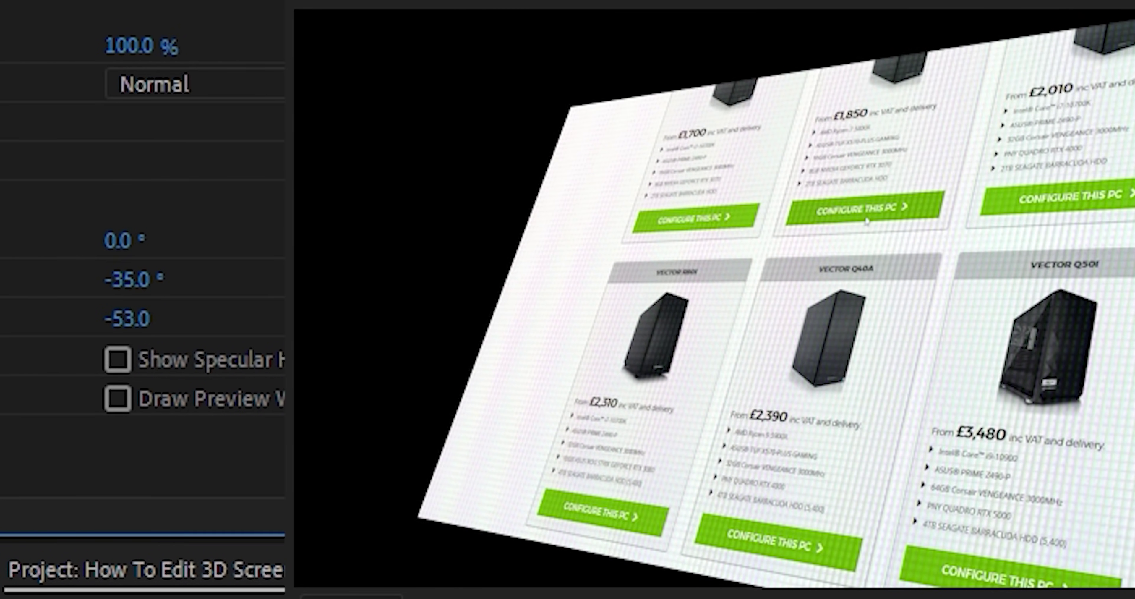
type("10")
key("Return")
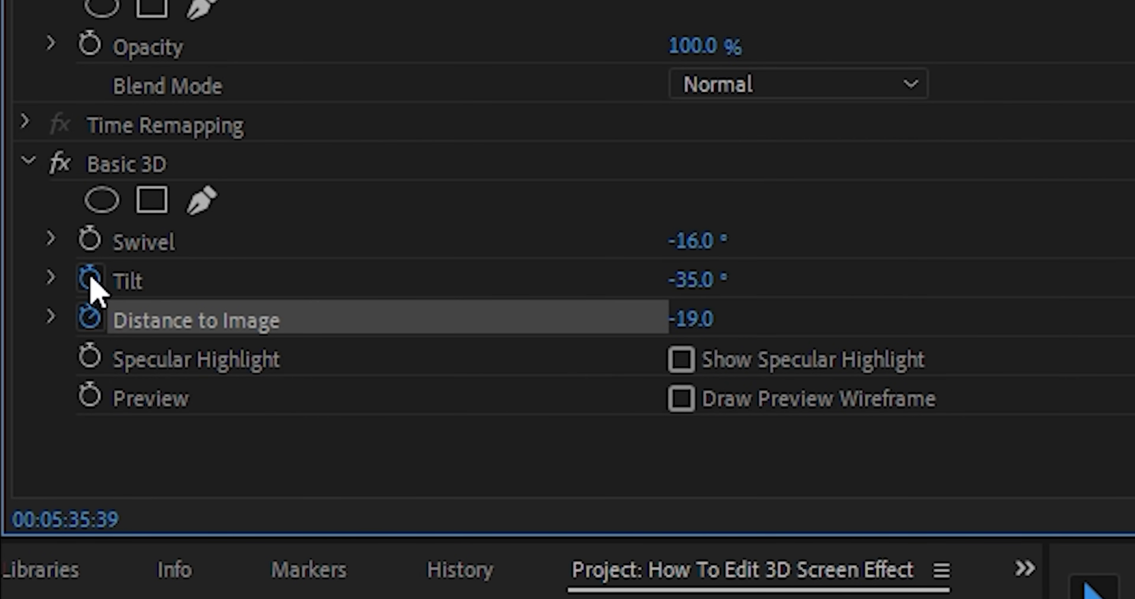
left_click(89, 240)
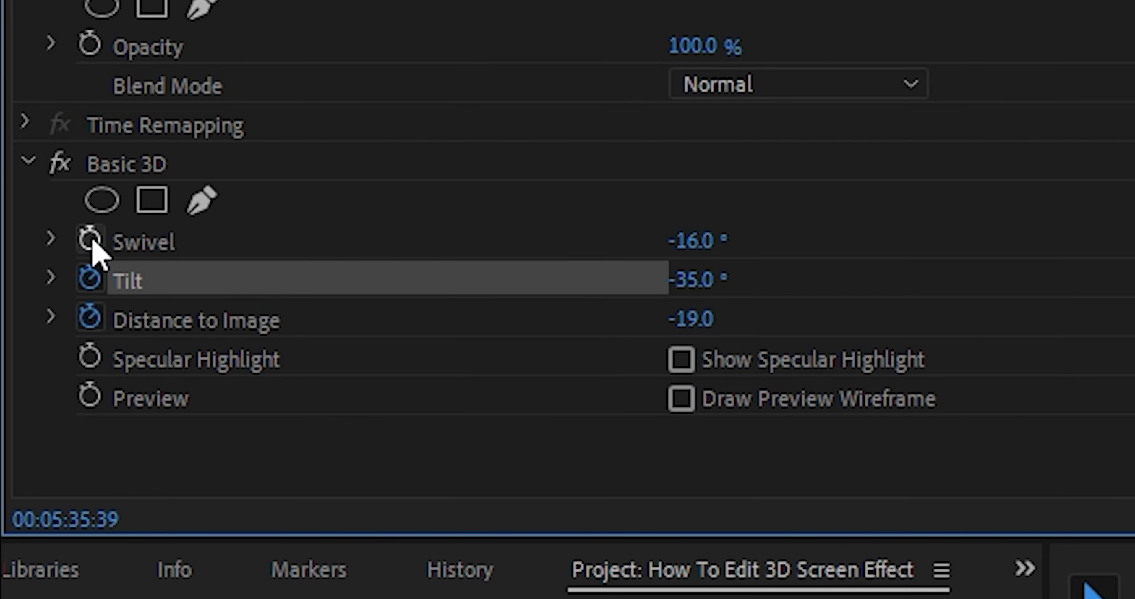
key("space")
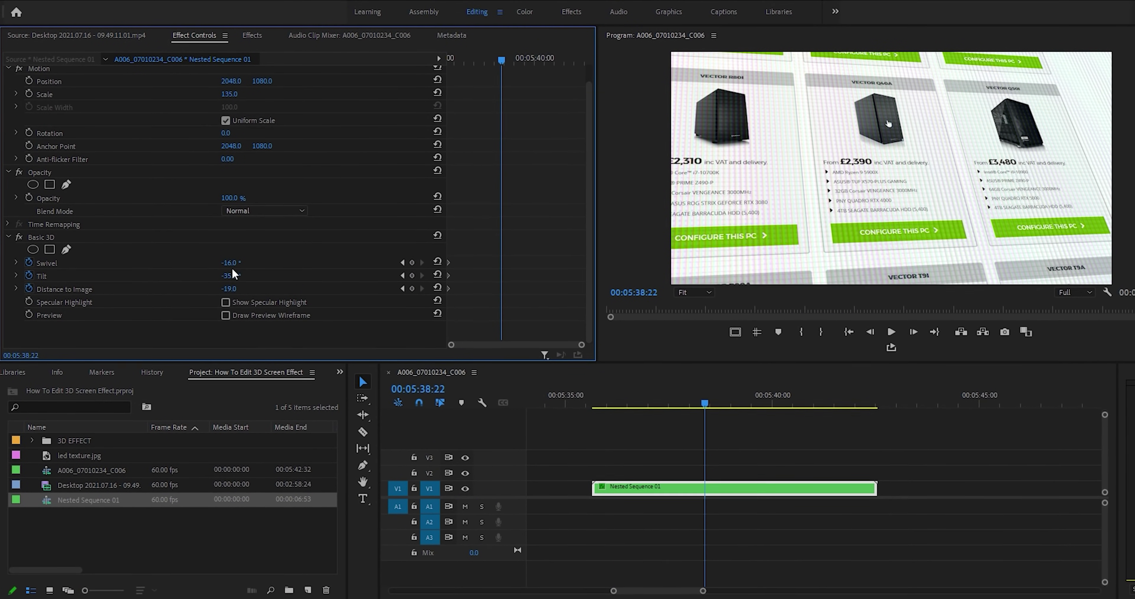
left_click_drag(227, 275, 256, 262)
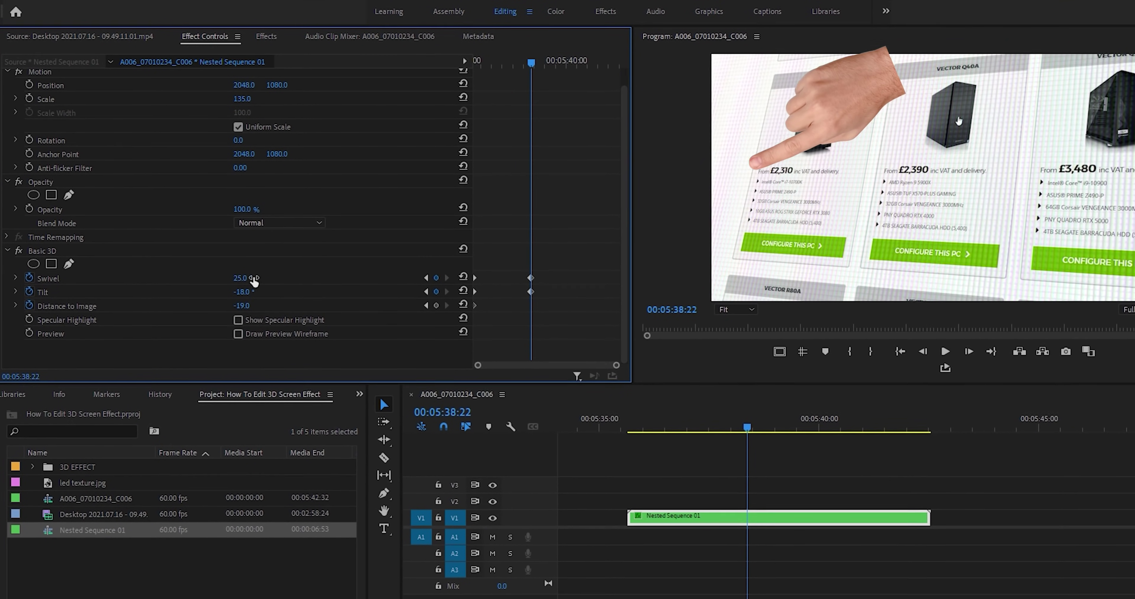
left_click_drag(525, 302, 613, 304)
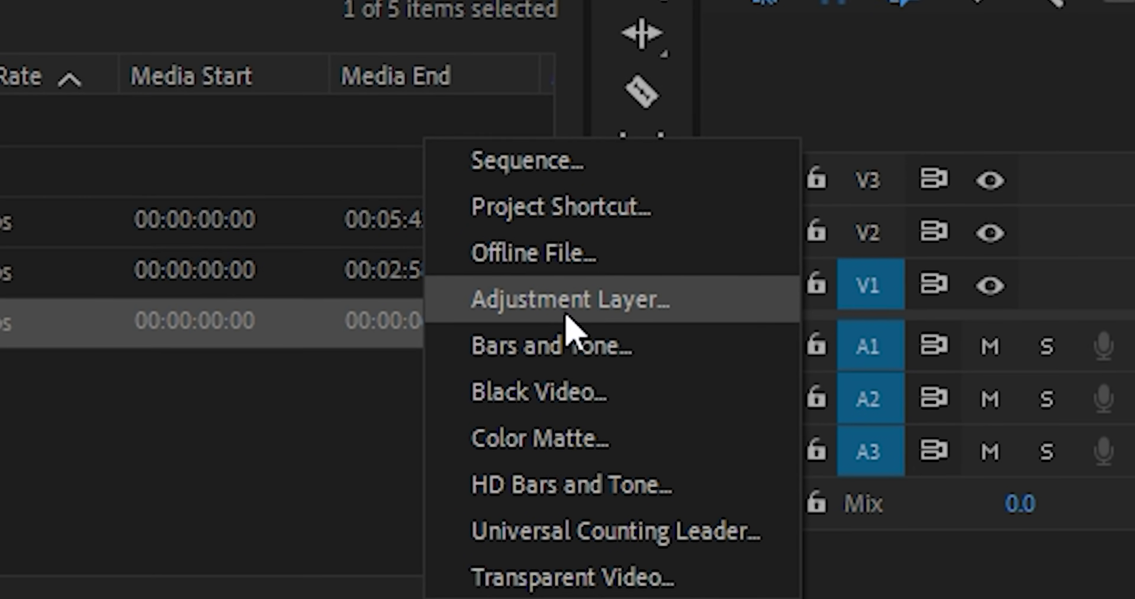
Step: Create an adjustment layer and place it over Nested Sequence 01 in the timeline
left_click(680, 0)
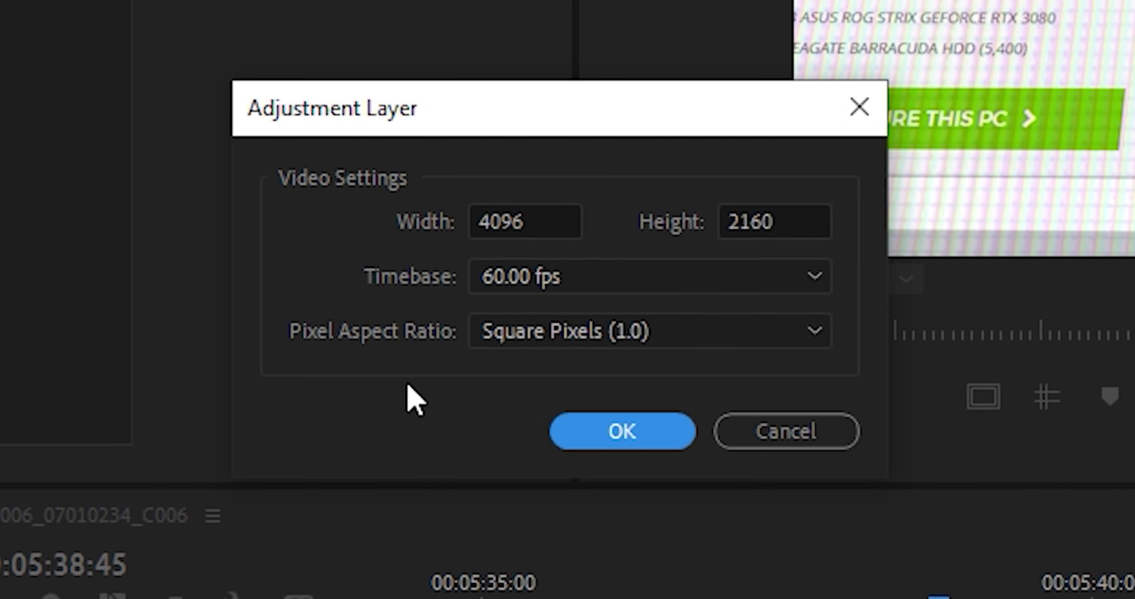
left_click(614, 429)
left_click_drag(643, 324, 517, 321)
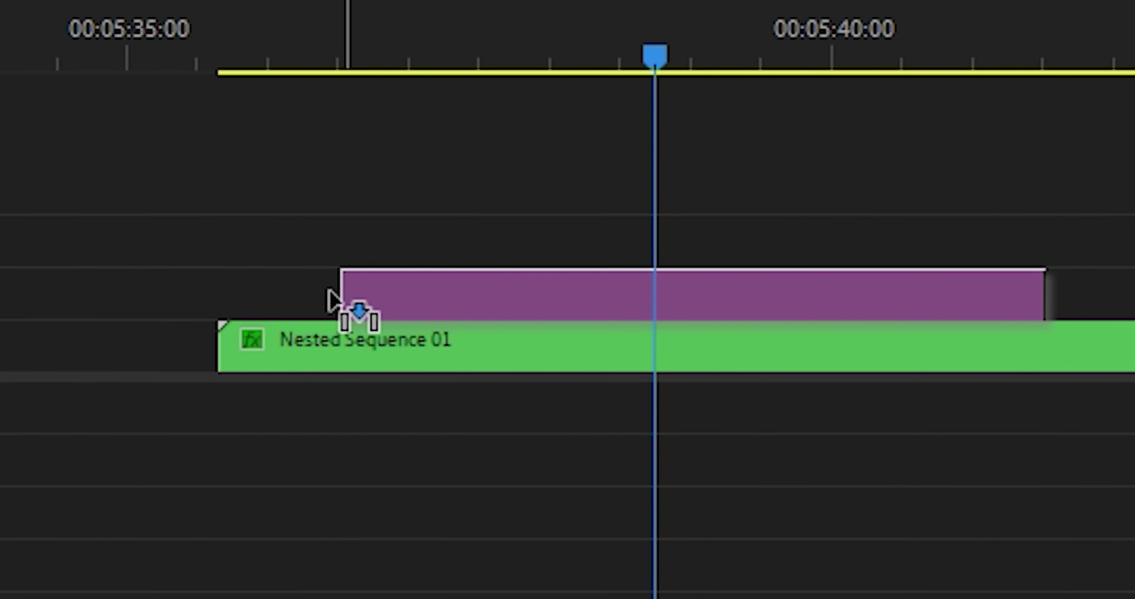
left_click_drag(329, 300, 286, 321)
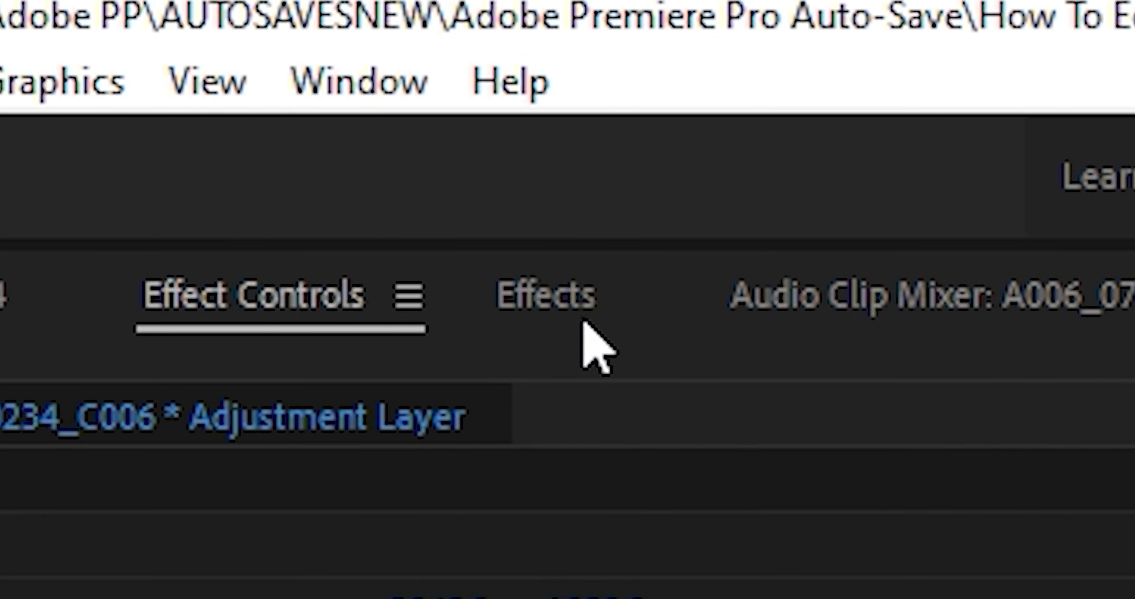
Step: Apply Gaussian Blur to the adjustment layer with Blurriness 50 and Repeat Edge Pixels on
left_click(555, 298)
type("gau")
left_click(543, 294)
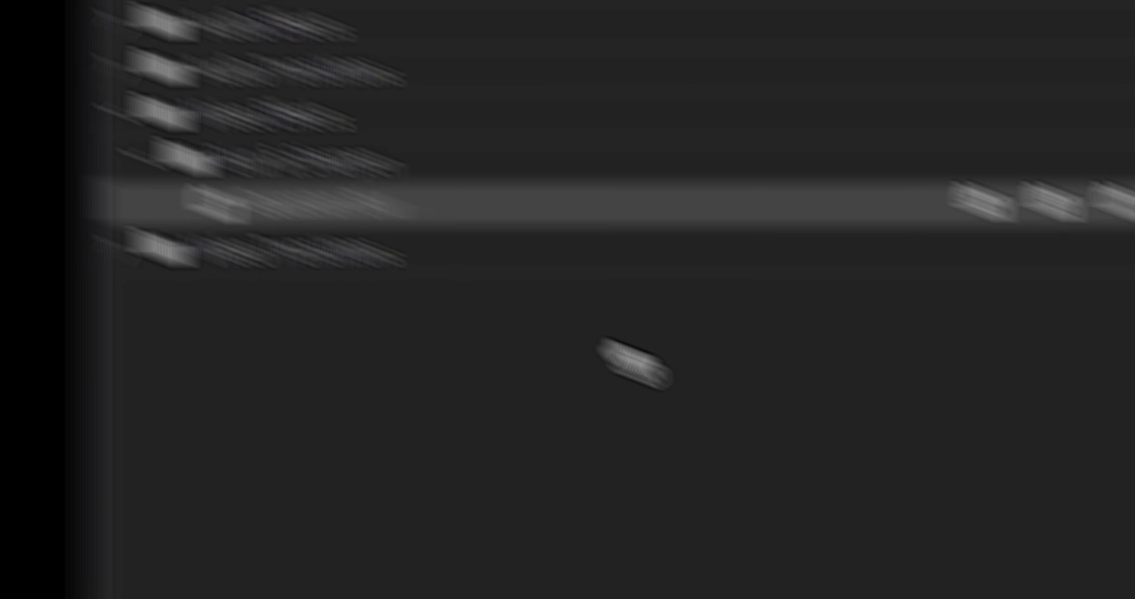
left_click_drag(605, 307, 379, 316)
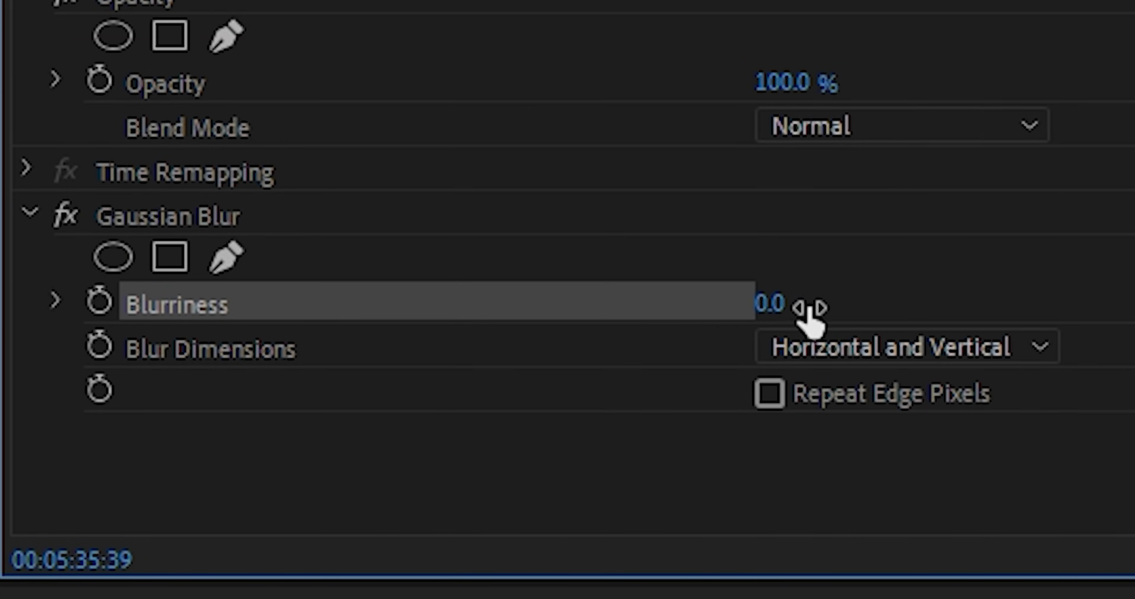
left_click_drag(813, 316, 863, 316)
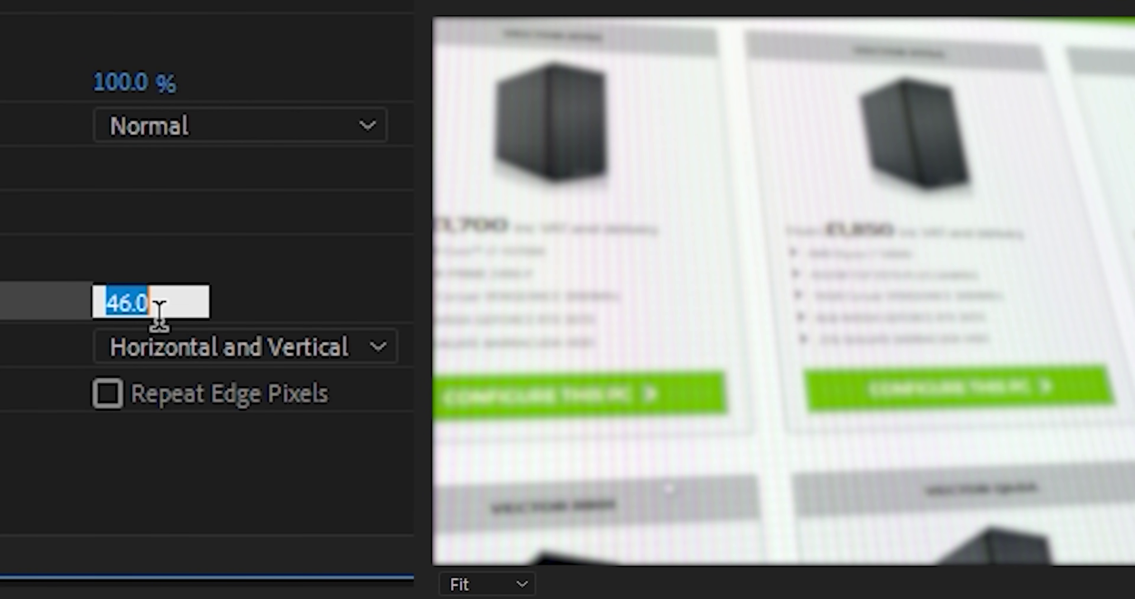
type("50")
key("Return")
left_click(107, 393)
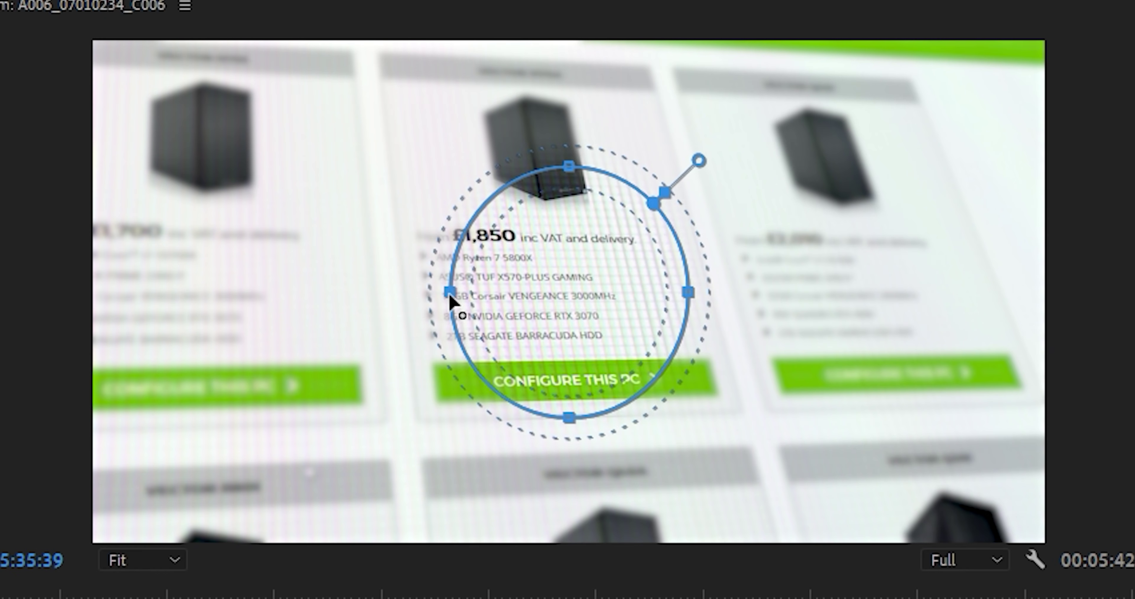
Step: Widen and expand the blur's ellipse mask so only the edges blur, then preview playback
left_click_drag(451, 298, 167, 297)
left_click_drag(689, 299, 1026, 294)
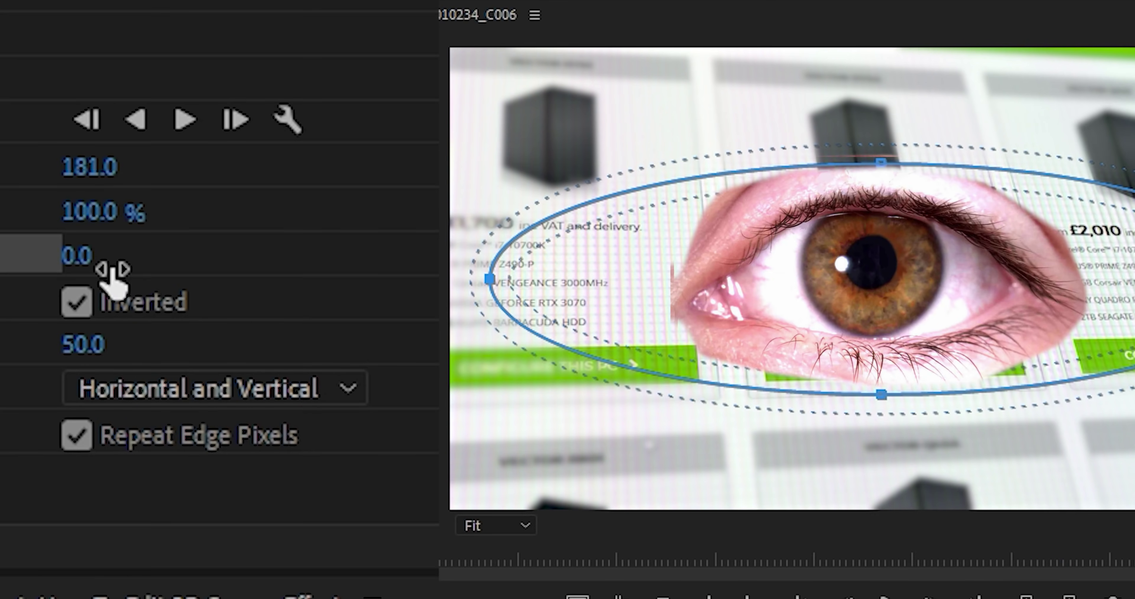
left_click_drag(114, 263, 136, 231)
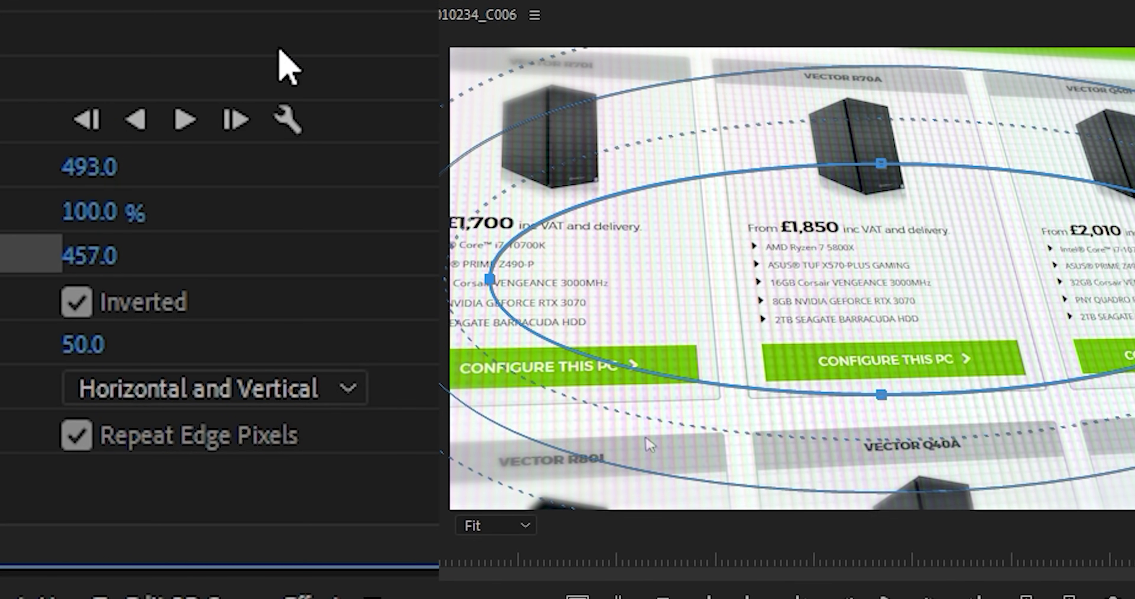
key("space")
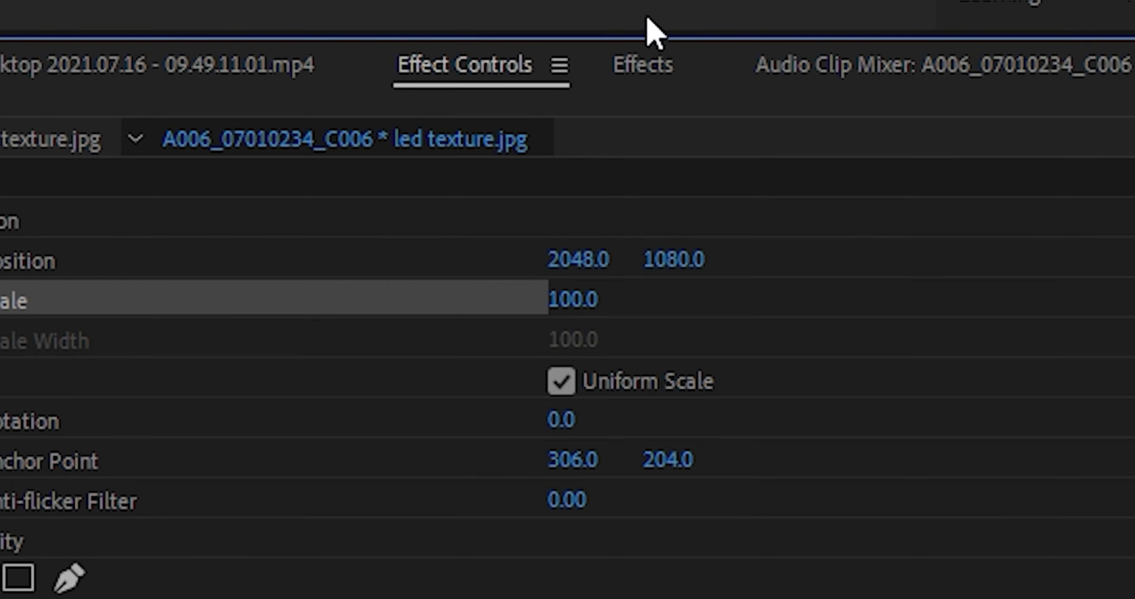
Step: Set the LED texture's blend mode to Hard Light at 12% opacity
left_click(625, 598)
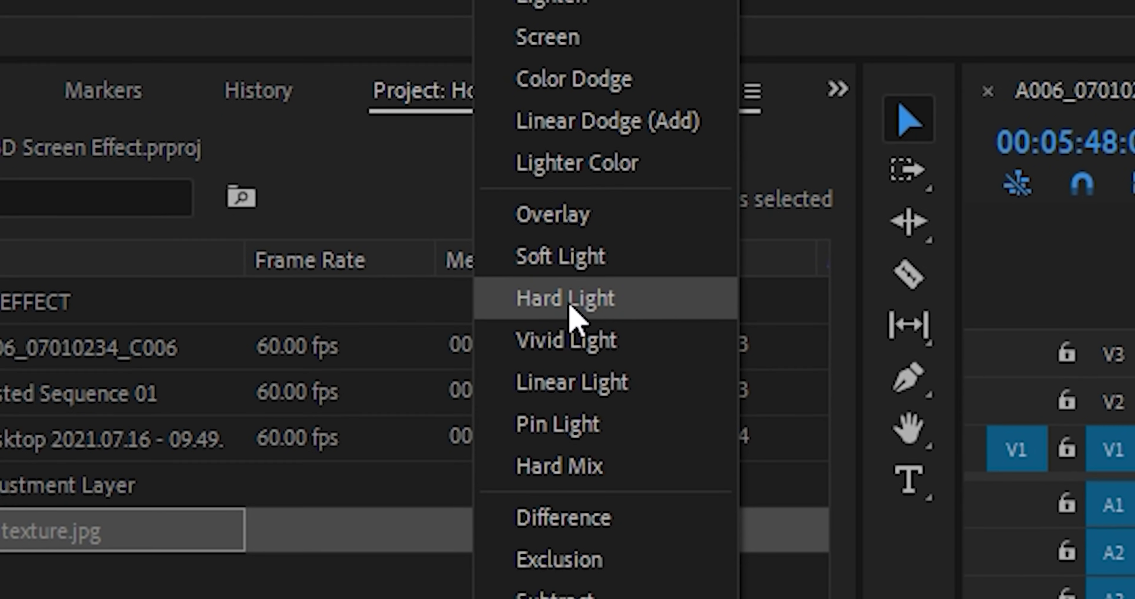
left_click(569, 307)
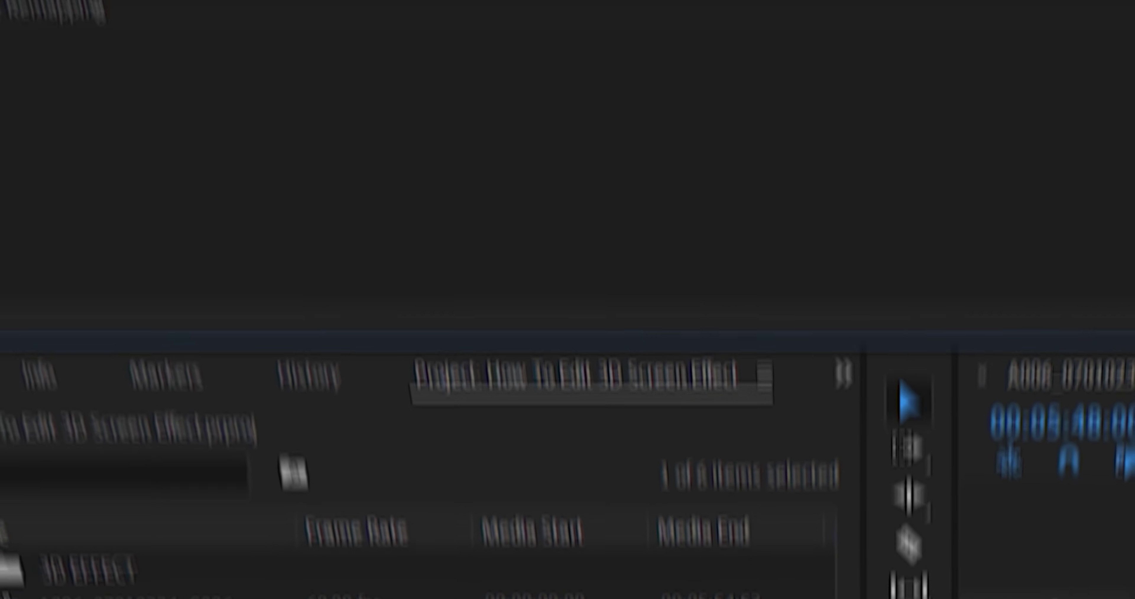
type("12")
key("Return")
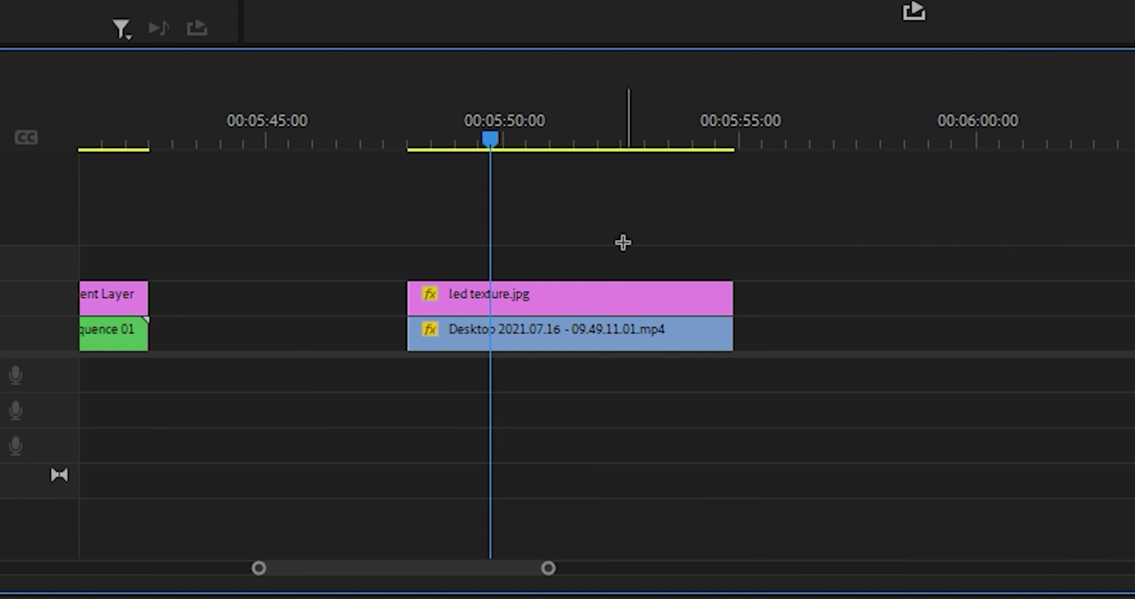
Step: Duplicate both clips two tracks higher as backup and replace the copies with an After Effects composition
left_click_drag(522, 348, 525, 269)
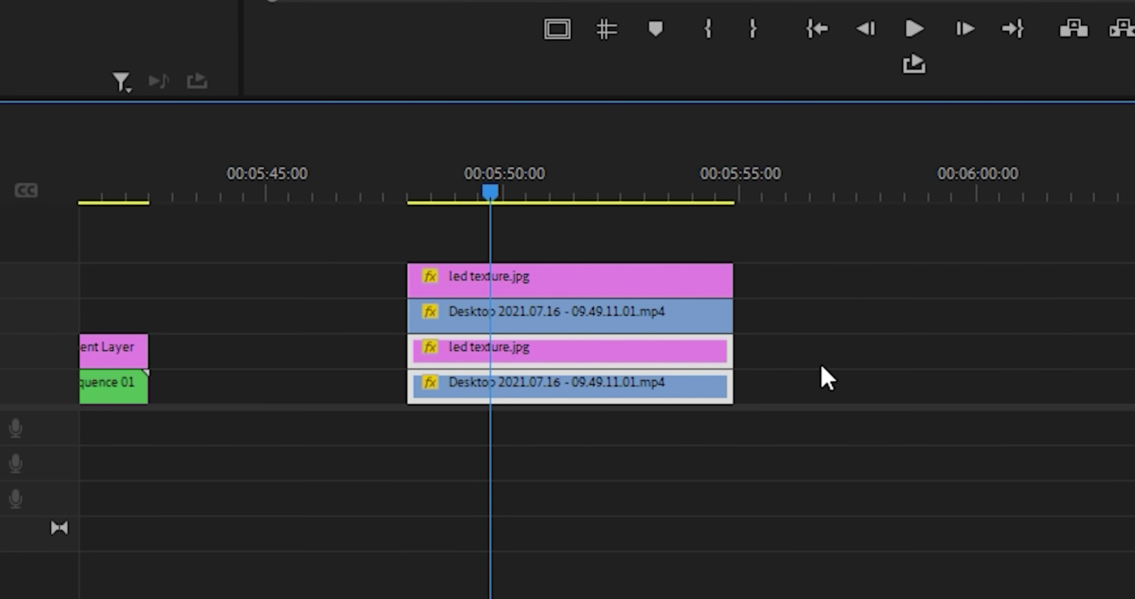
left_click_drag(447, 249, 568, 303)
right_click(567, 303)
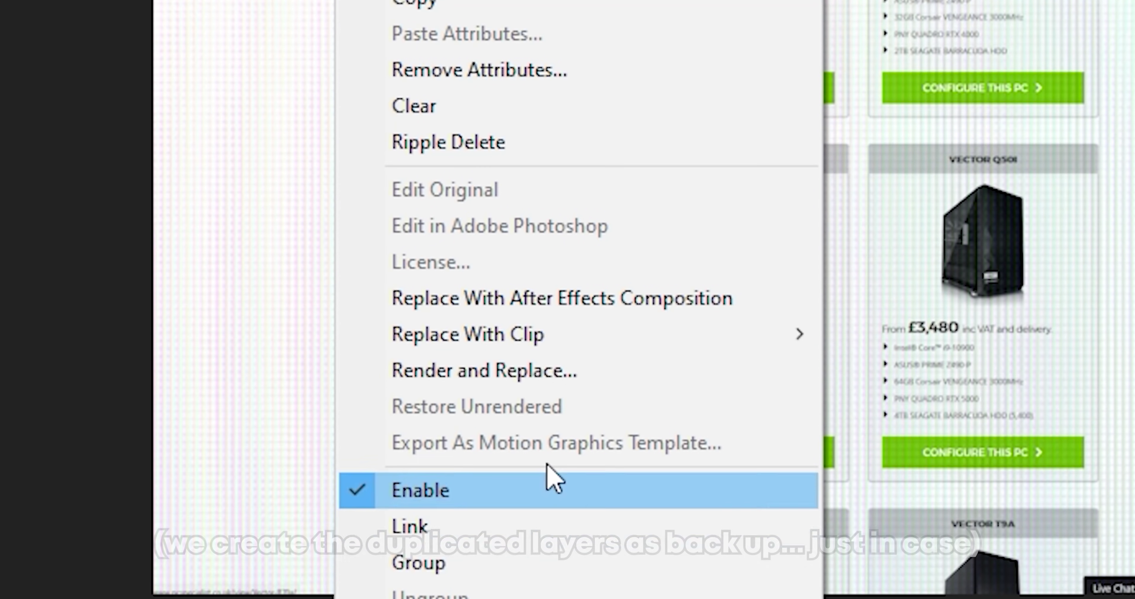
left_click(563, 304)
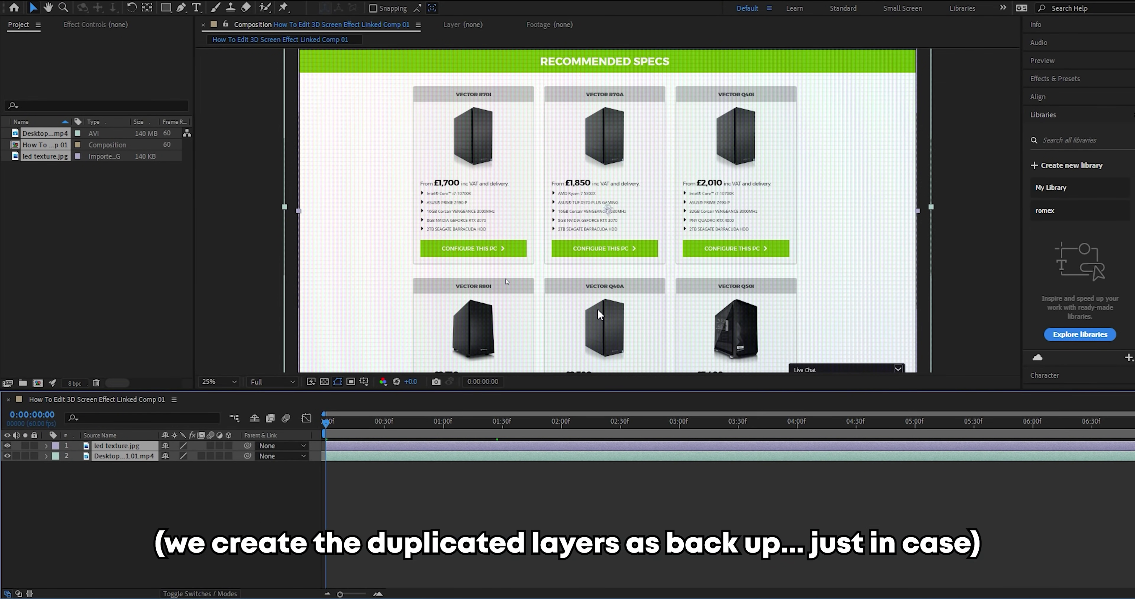
Step: Pre-compose both layers into Pre-comp 1
left_click_drag(128, 468, 131, 443)
right_click(130, 443)
left_click(348, 334)
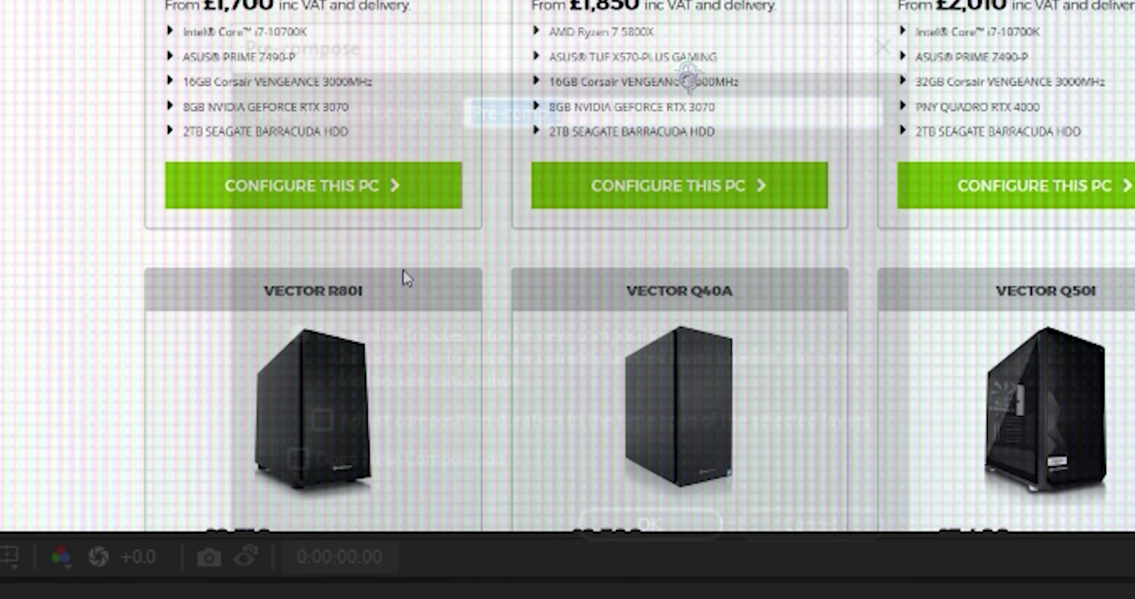
left_click(617, 528)
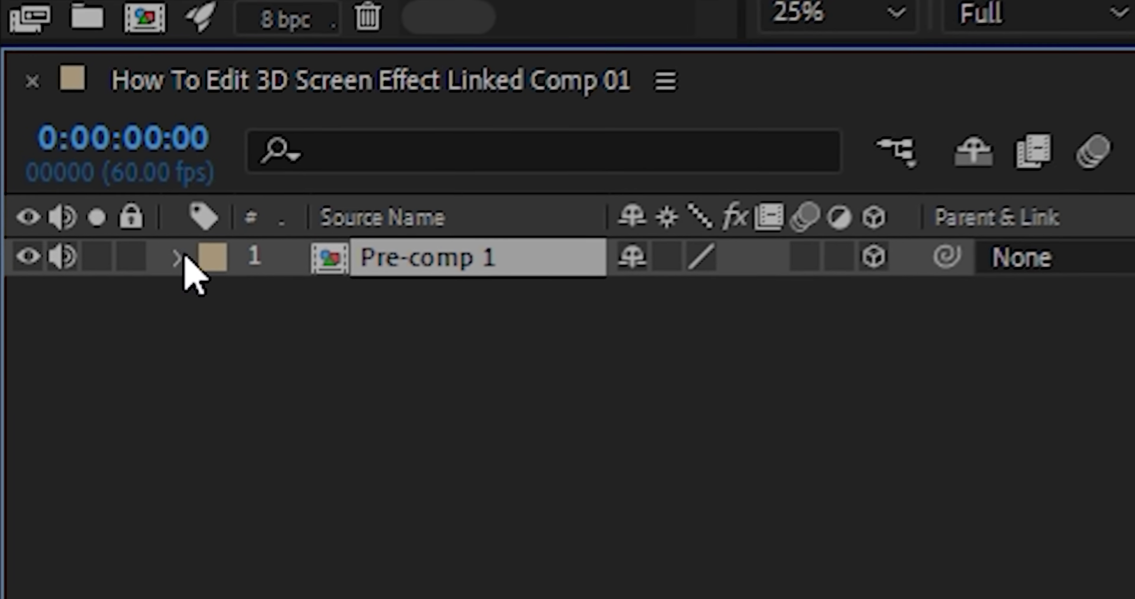
Step: Keyframe Pre-comp 1's Orientation, Scale and Position, then move and rotate it into a tilted pose
left_click(46, 445)
left_click(219, 297)
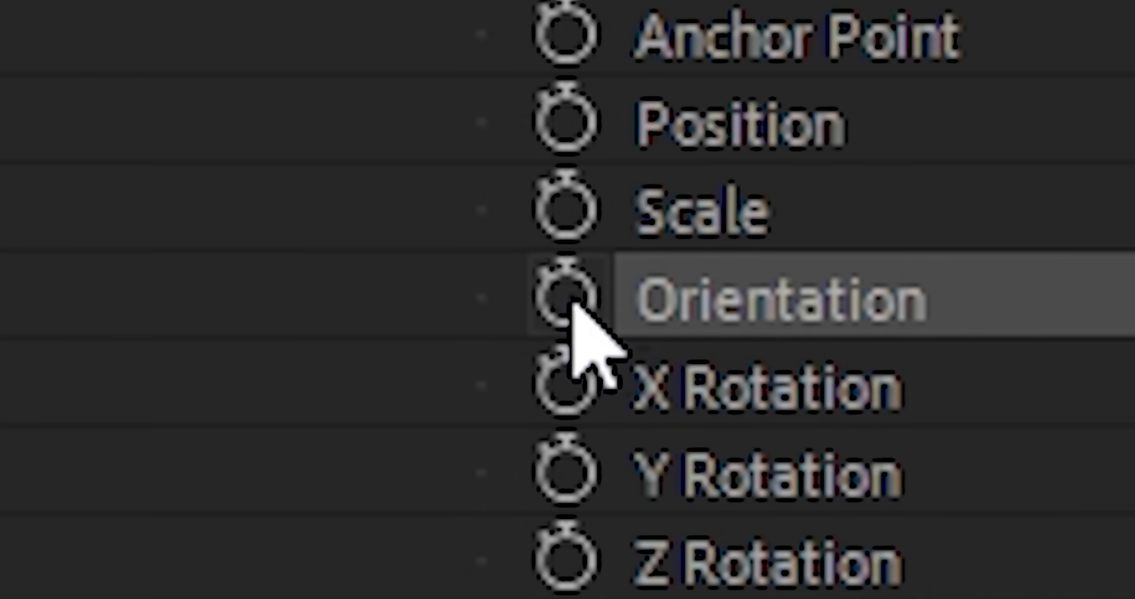
left_click(194, 282)
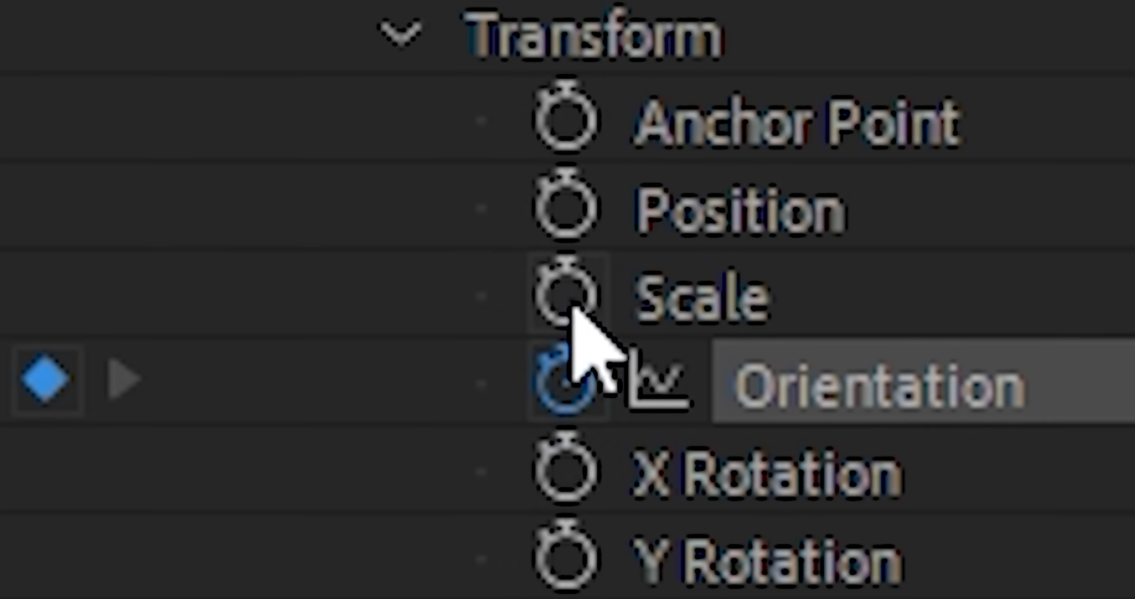
left_click(194, 244)
left_click(194, 205)
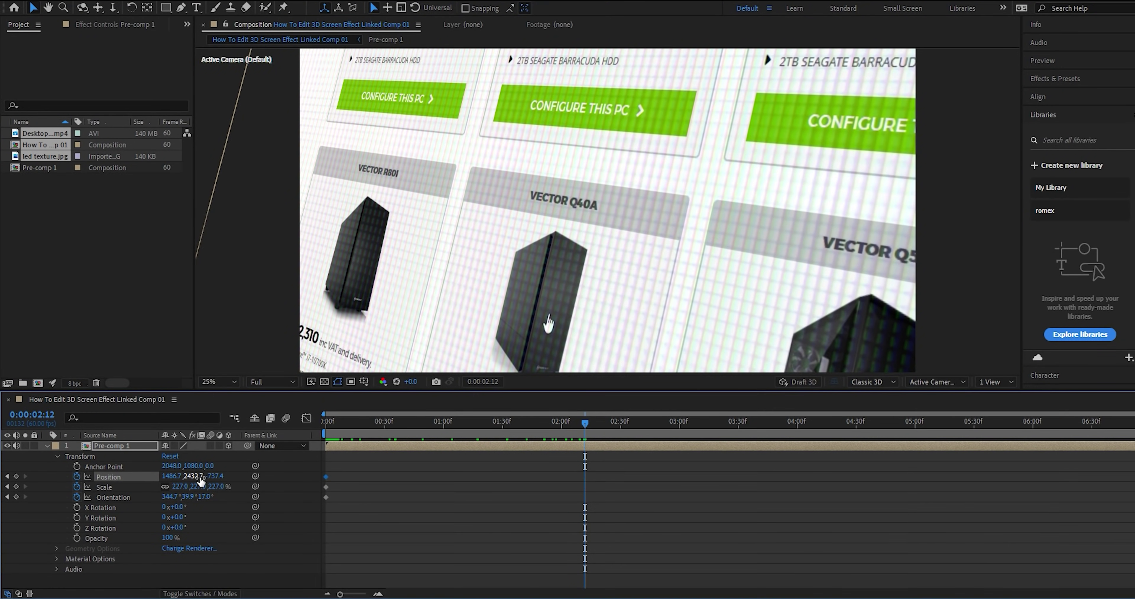
left_click_drag(550, 324, 638, 26)
left_click_drag(583, 128, 573, 158)
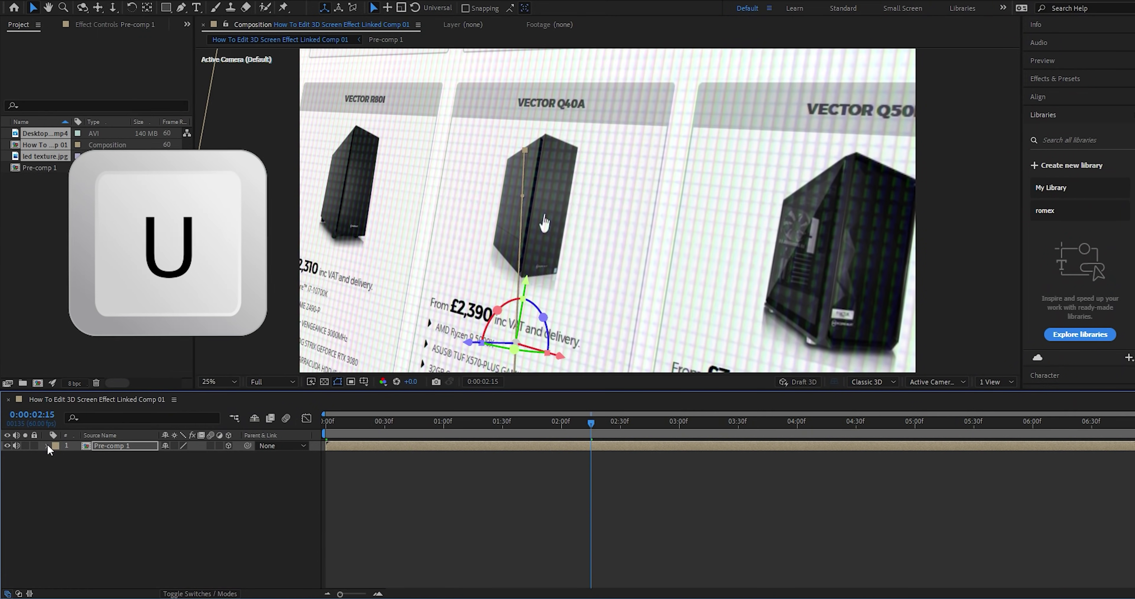
Step: Show Pre-comp 1's keyframes, select the starting keyframe of each property, and preview the tilt animation
key("u")
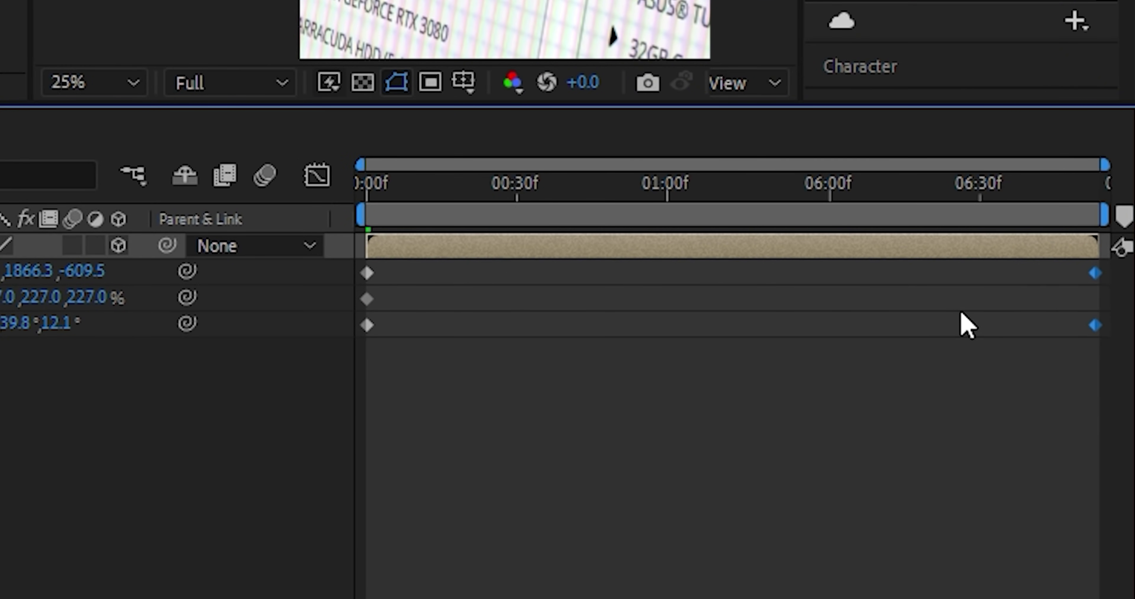
left_click_drag(591, 396, 339, 255)
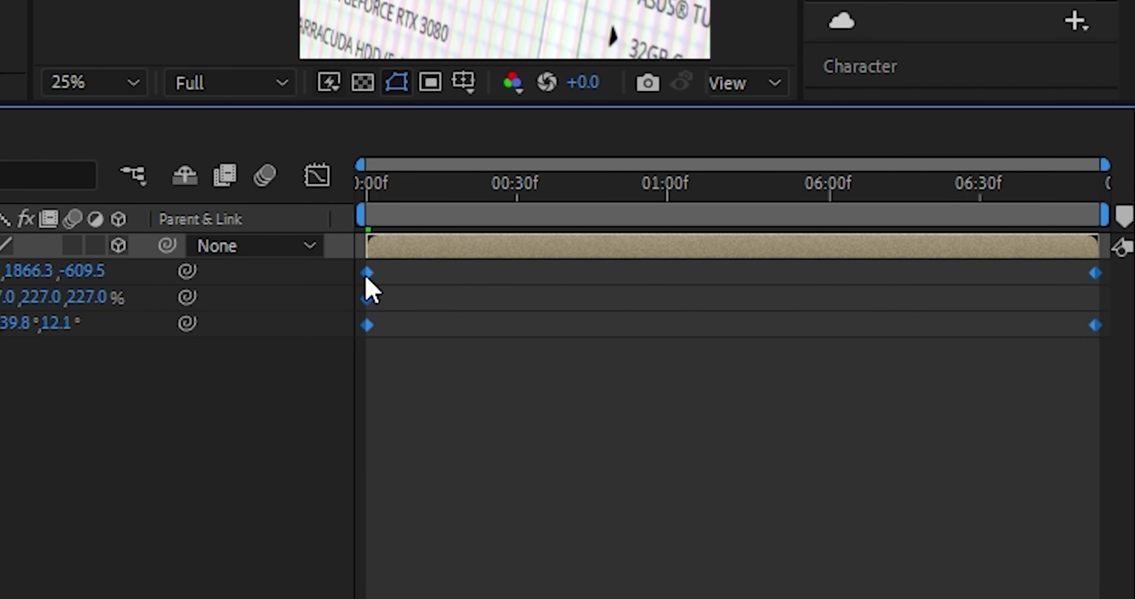
key("space")
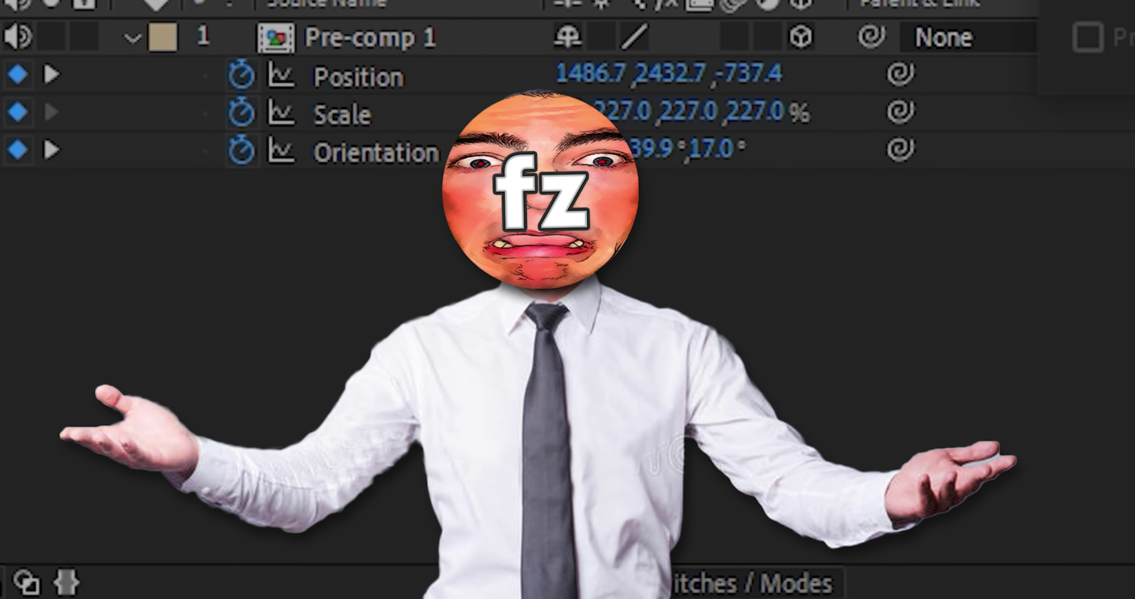
Step: Add a Two-Node 50mm camera layer, Camera 1, above Pre-comp 1 and reveal its Camera Options
right_click(552, 350)
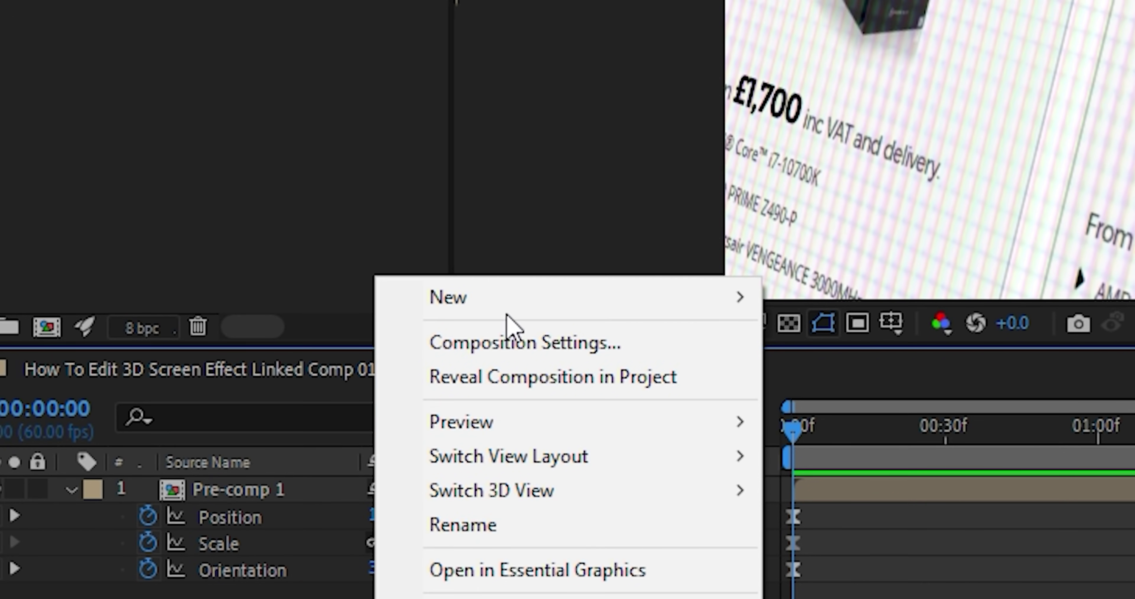
mouse_move(731, 303)
left_click(846, 447)
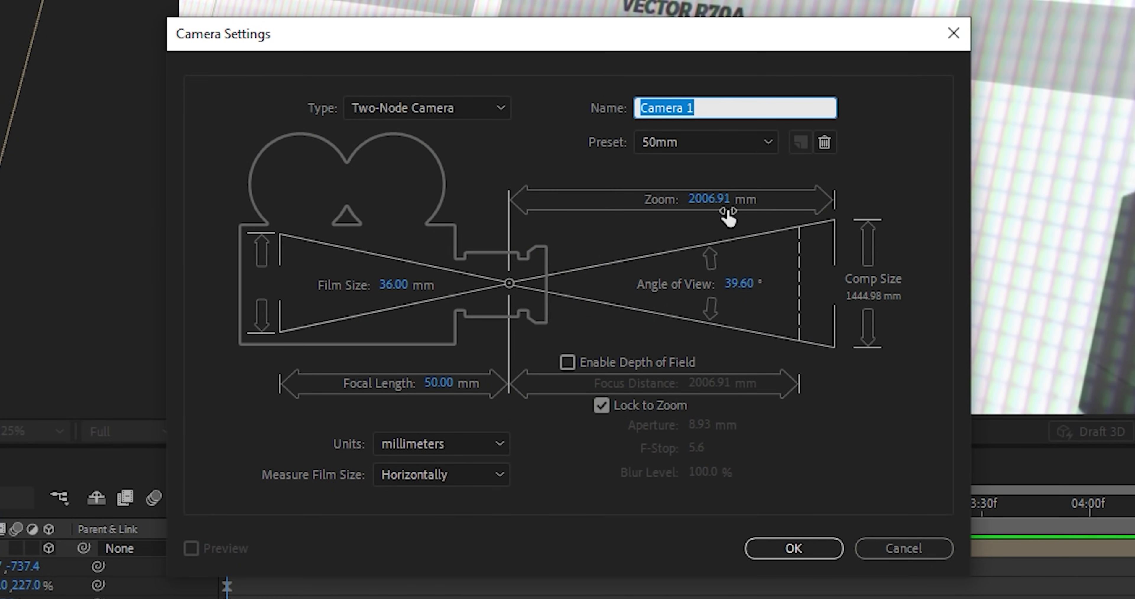
left_click(772, 554)
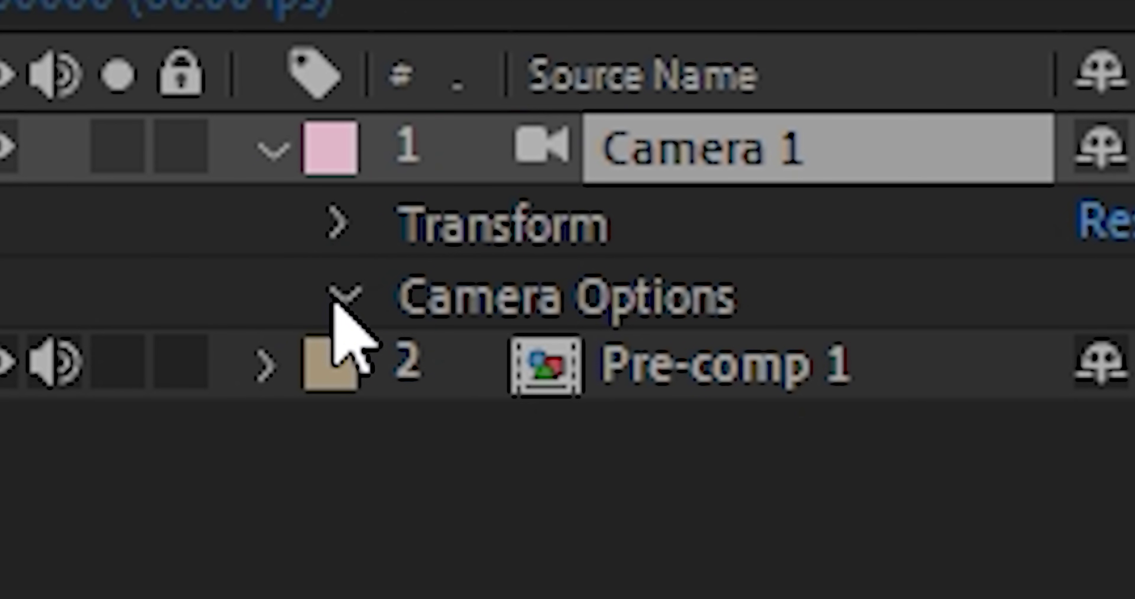
scroll(559, 334, "down", 2)
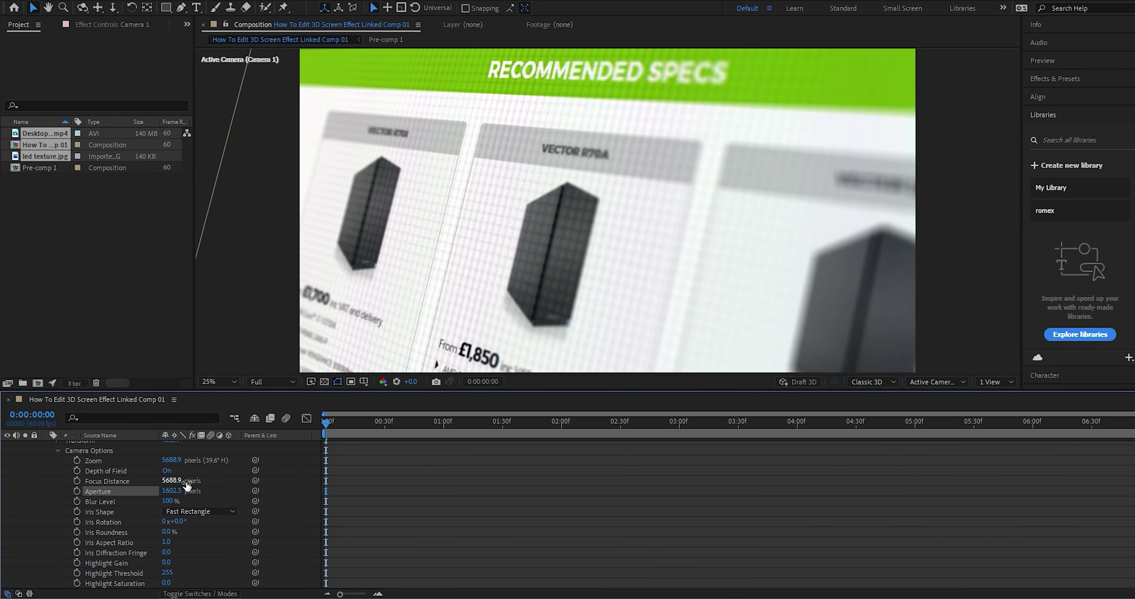
Step: Set Camera 1's Focus Distance to 4967.9 and Aperture to 1350.3, keyframe focus, and move to 0:00:04:30
mouse_move(176, 480)
left_mouse_down()
mouse_move(166, 493)
mouse_move(170, 481)
left_mouse_up()
left_click(77, 480)
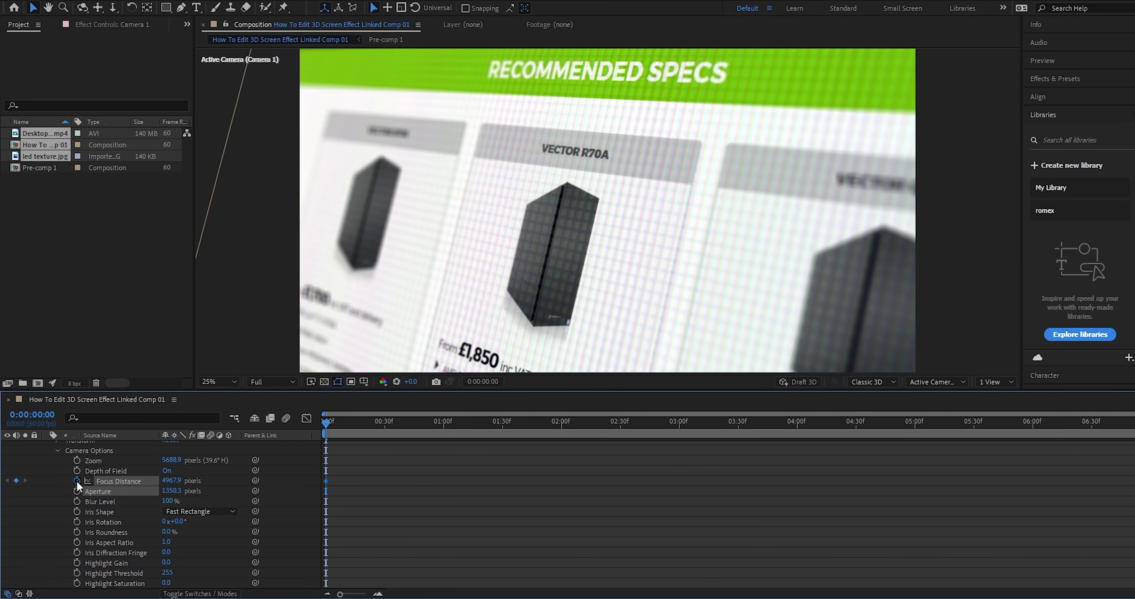
left_click_drag(326, 422, 857, 437)
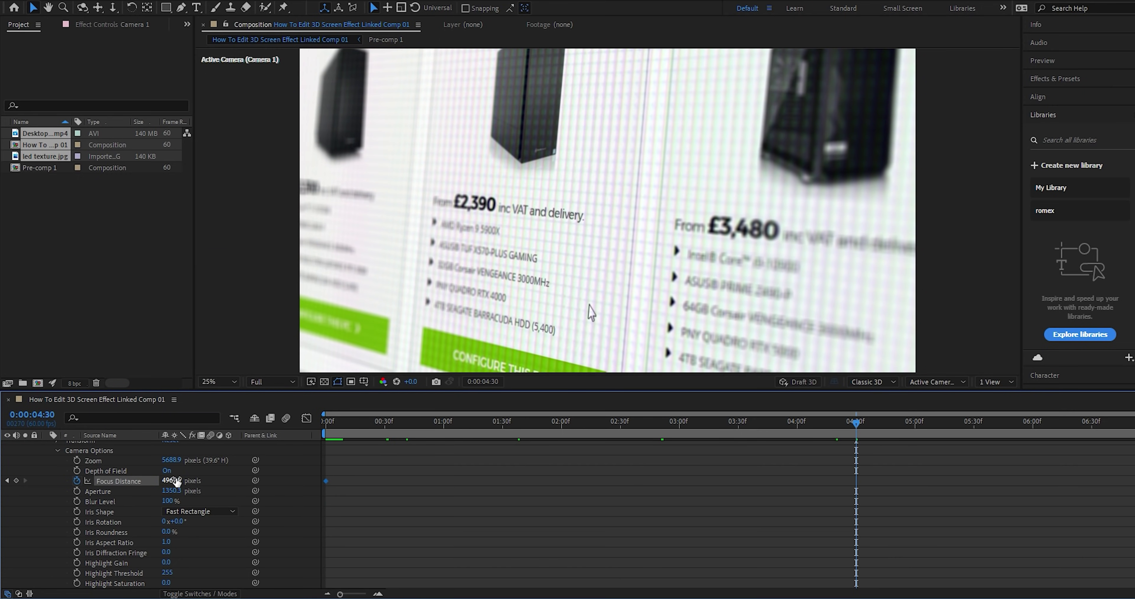